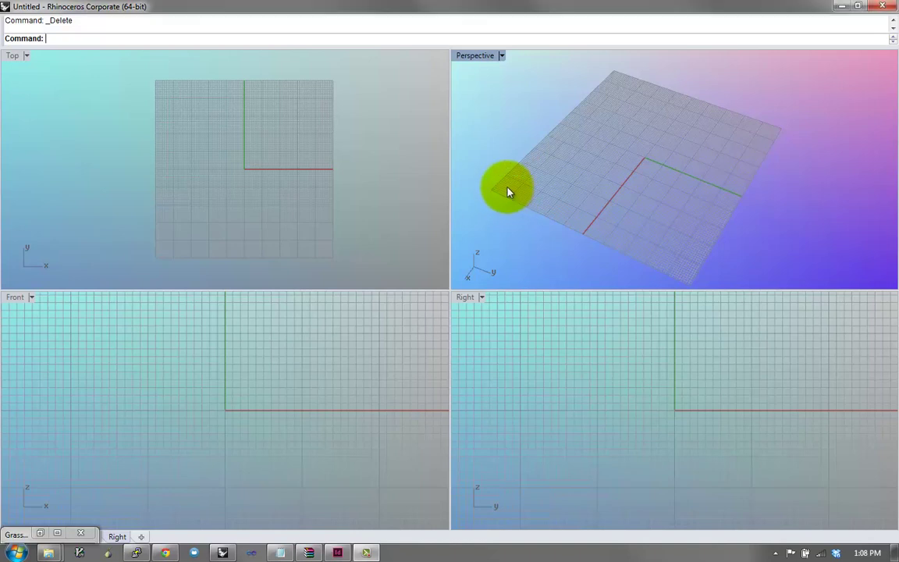
{"action": "right_click_drag", "start_coordinate": [510, 185], "coordinate": [686, 151]}
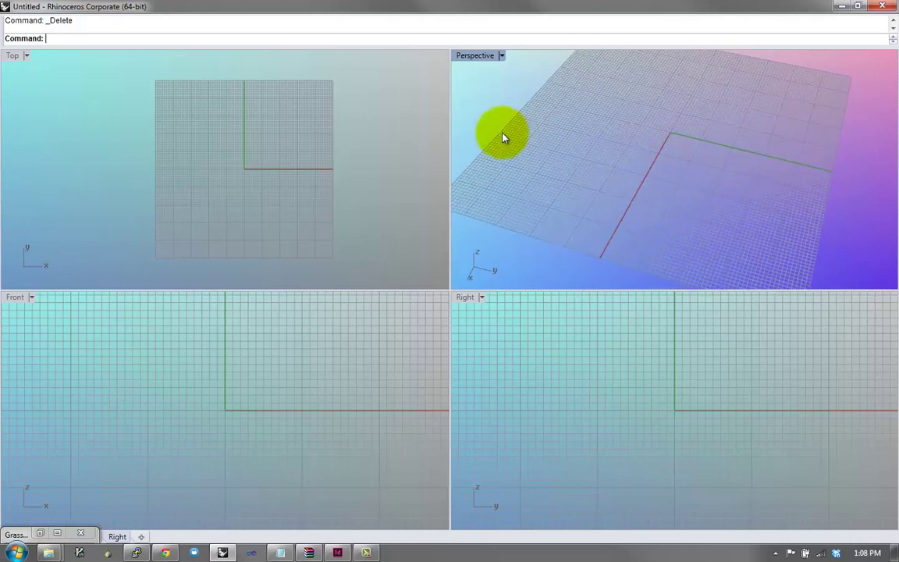
{"action": "right_click_drag", "start_coordinate": [638, 215], "coordinate": [596, 225]}
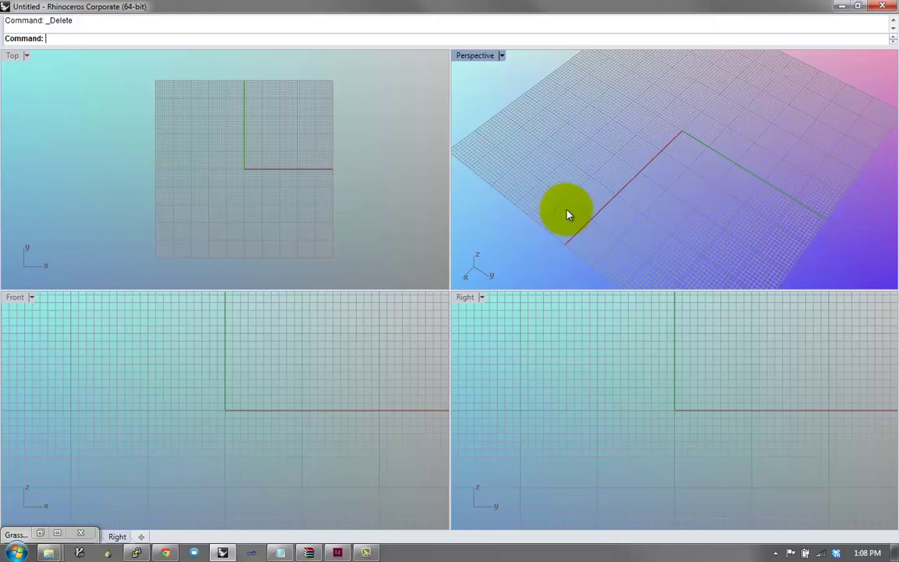
{"action": "mouse_move", "coordinate": [629, 207]}
{"action": "right_mouse_down"}
{"action": "mouse_move", "coordinate": [632, 183]}
{"action": "mouse_move", "coordinate": [636, 196]}
{"action": "mouse_move", "coordinate": [615, 212]}
{"action": "right_mouse_up"}
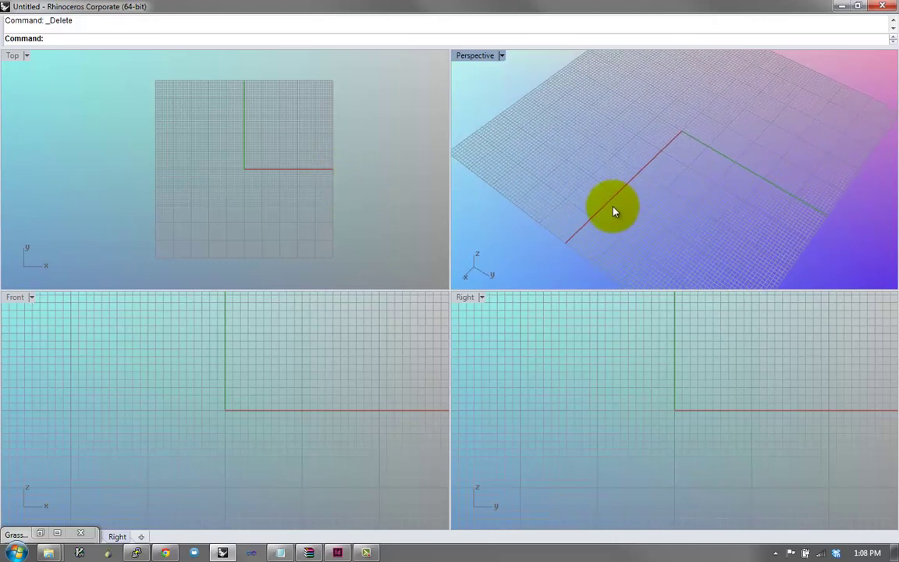
{"action": "key", "text": "alt+Tab"}
{"action": "key", "text": "Escape"}
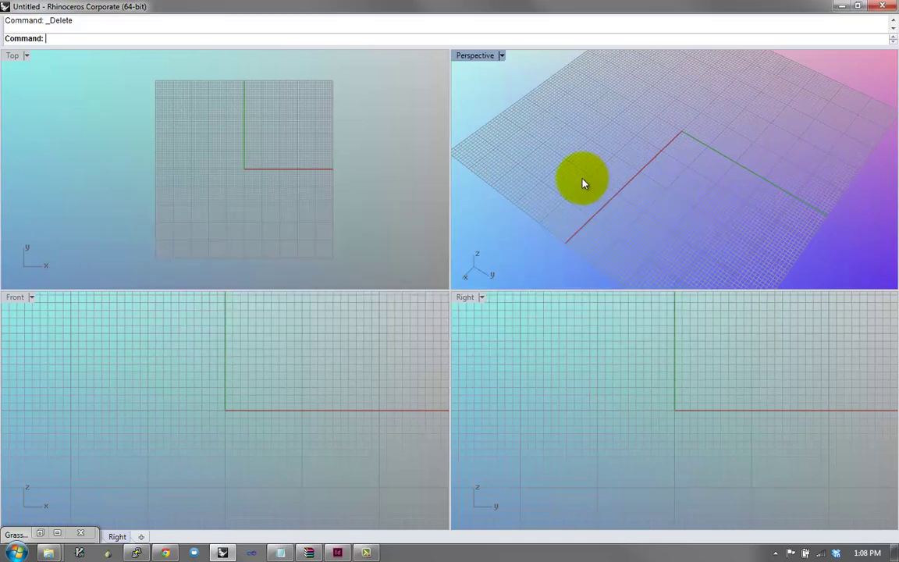
Restore the minimised Grasshopper window and move it down so the Perspective viewport is uncovered.
{"action": "left_click", "coordinate": [27, 535]}
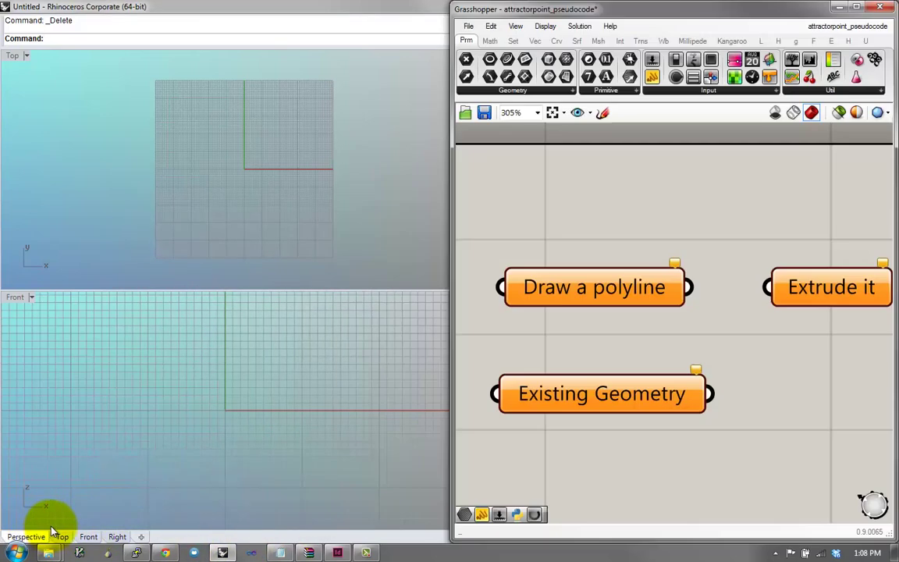
{"action": "mouse_move", "coordinate": [632, 233]}
{"action": "right_mouse_down"}
{"action": "mouse_move", "coordinate": [718, 245]}
{"action": "mouse_move", "coordinate": [772, 366]}
{"action": "right_mouse_up"}
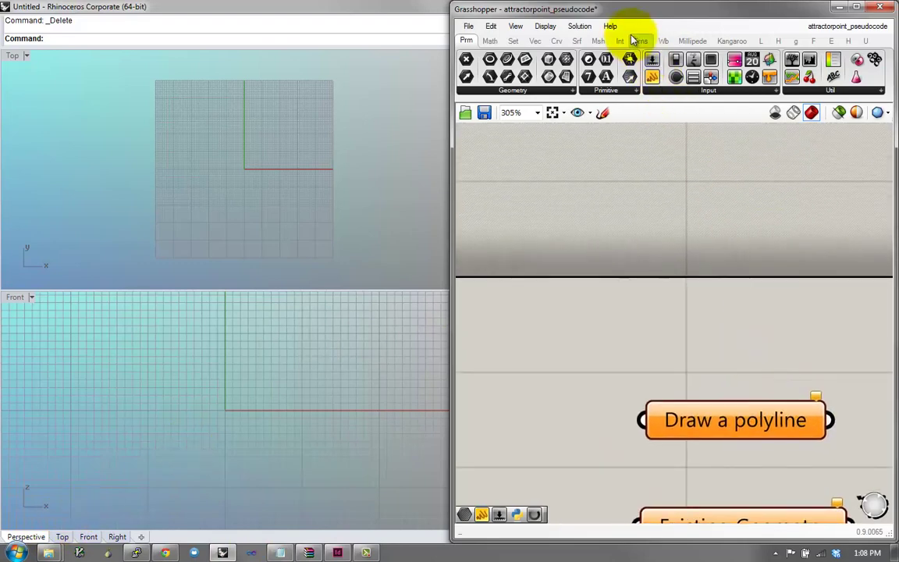
{"action": "left_click_drag", "start_coordinate": [629, 33], "coordinate": [579, 427]}
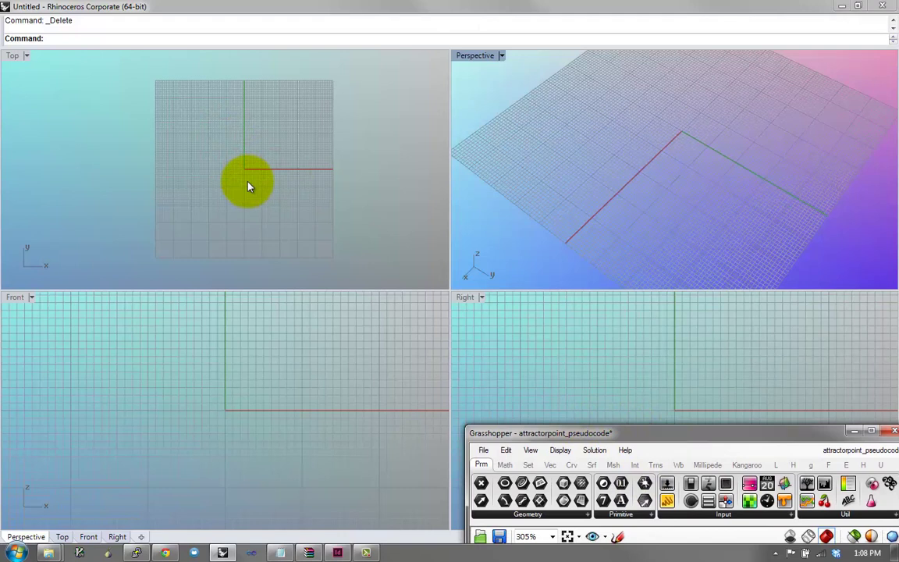
{"action": "right_click_drag", "start_coordinate": [277, 142], "coordinate": [294, 128]}
{"action": "scroll", "coordinate": [288, 166], "scroll_direction": "up", "scroll_amount": 2}
{"action": "right_click", "coordinate": [294, 147]}
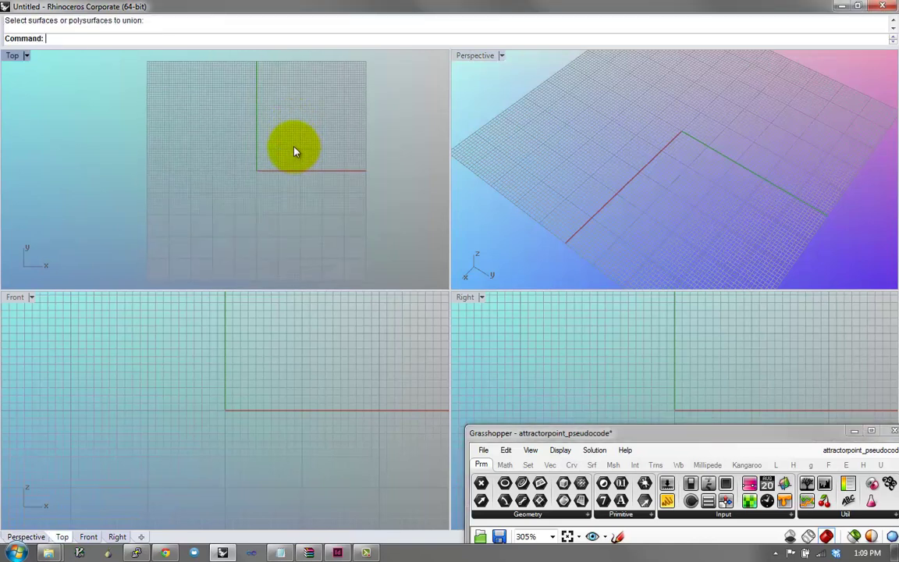
{"action": "type", "text": "pl"}
{"action": "key", "text": "Return"}
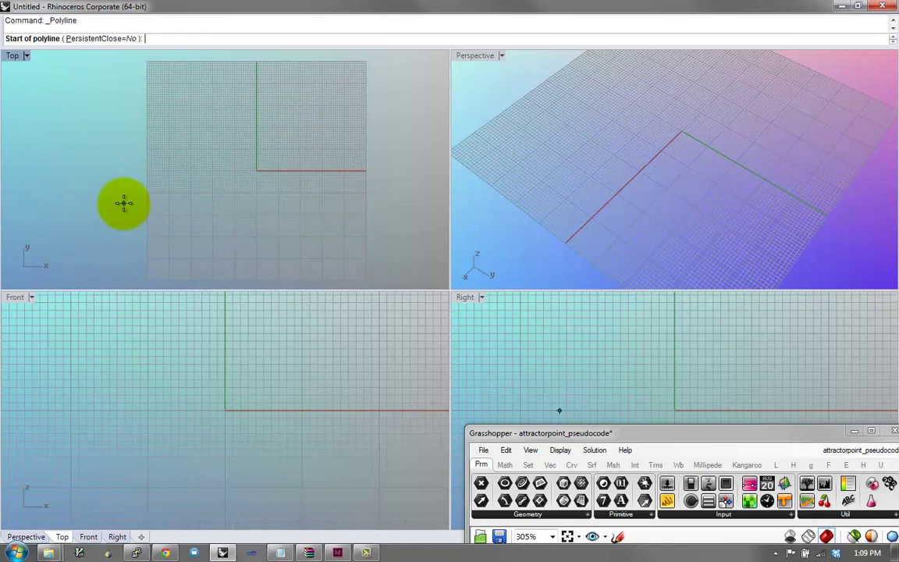
Draw a circle on the construction plane in the Top view, centred on the negative X side of the origin.
{"action": "type", "text": "Circle"}
{"action": "key", "text": "Return"}
{"action": "left_click", "coordinate": [212, 167]}
{"action": "left_click", "coordinate": [239, 193]}
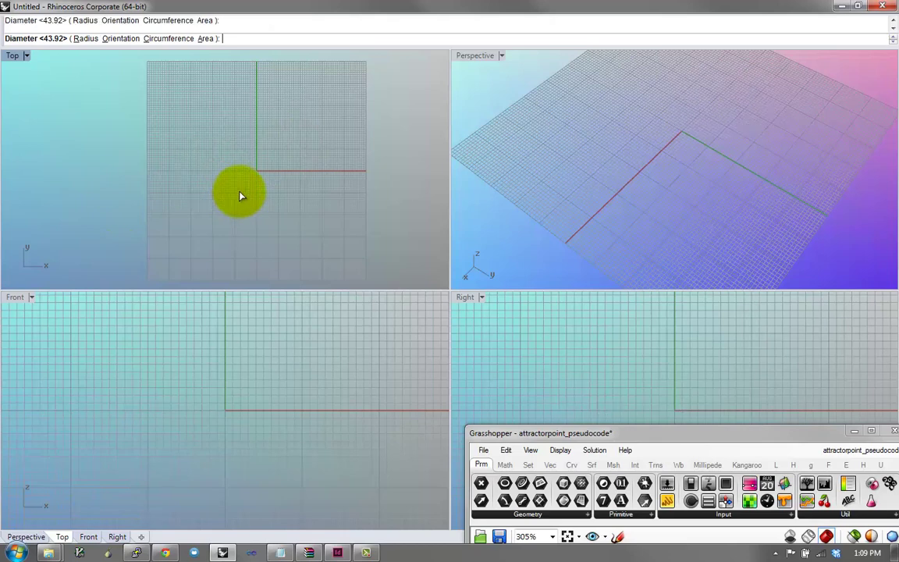
Extrude the circle downward as a capped solid to form a tall cylinder, and zoom all views to it.
{"action": "left_click", "coordinate": [248, 178]}
{"action": "type", "text": "ext"}
{"action": "key", "text": "Return"}
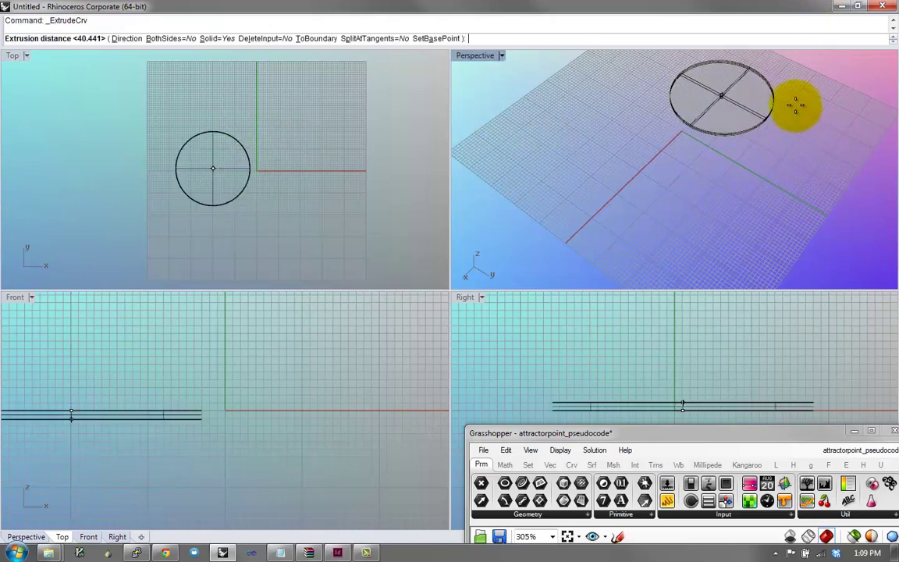
{"action": "left_click", "coordinate": [797, 201]}
{"action": "right_click_drag", "start_coordinate": [767, 249], "coordinate": [732, 203]}
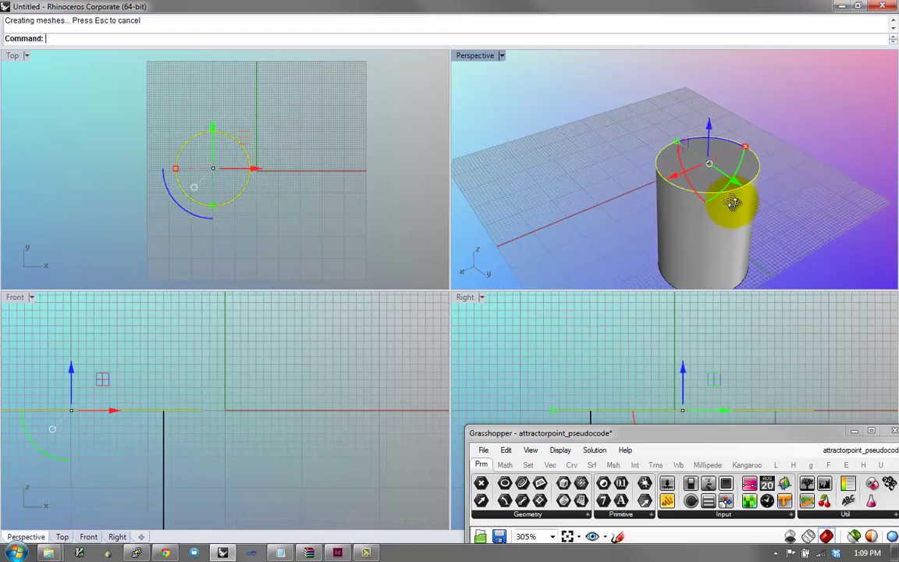
{"action": "left_click", "coordinate": [777, 150]}
{"action": "left_click_drag", "start_coordinate": [776, 150], "coordinate": [729, 225]}
{"action": "type", "text": "ZS"}
{"action": "key", "text": "Return"}
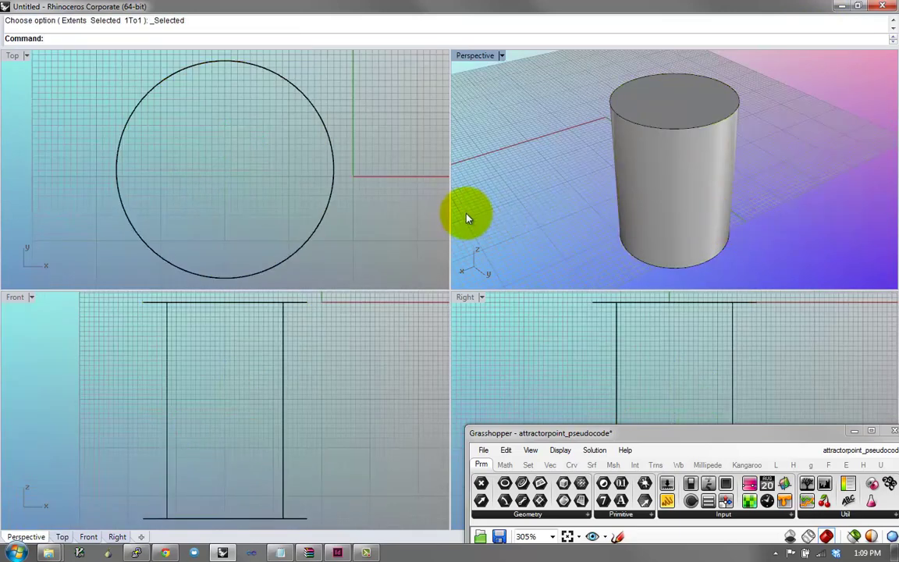
Create an elongated box that overlaps the upper part of the cylinder and sticks out sideways.
{"action": "type", "text": "Box"}
{"action": "key", "text": "Return"}
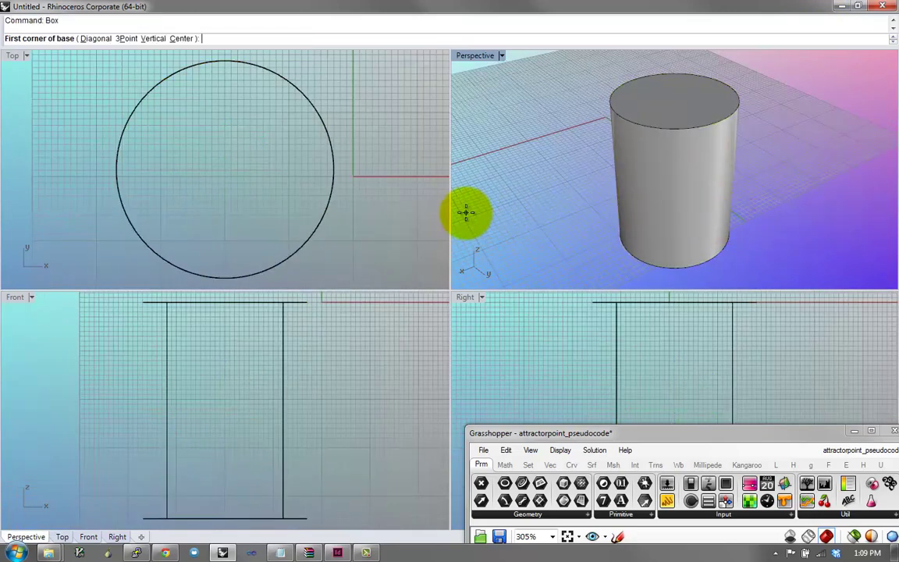
{"action": "left_click", "coordinate": [774, 160]}
{"action": "left_click", "coordinate": [830, 224]}
{"action": "left_click", "coordinate": [832, 192]}
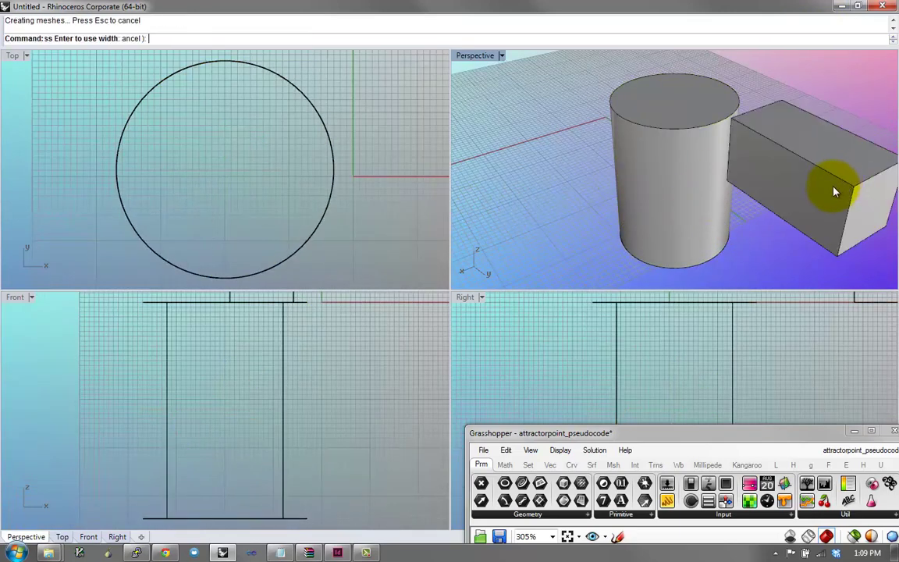
Select the cylinder and the box and merge them with a Boolean union.
{"action": "left_click", "coordinate": [794, 187]}
{"action": "left_click_drag", "start_coordinate": [831, 189], "coordinate": [754, 150]}
{"action": "key", "text": "Escape"}
{"action": "right_click_drag", "start_coordinate": [726, 203], "coordinate": [622, 201]}
{"action": "mouse_move", "coordinate": [622, 201]}
{"action": "left_mouse_down"}
{"action": "mouse_move", "coordinate": [540, 151]}
{"action": "mouse_move", "coordinate": [568, 136]}
{"action": "mouse_move", "coordinate": [597, 85]}
{"action": "mouse_move", "coordinate": [616, 113]}
{"action": "mouse_move", "coordinate": [790, 126]}
{"action": "mouse_move", "coordinate": [630, 184]}
{"action": "left_mouse_up"}
{"action": "type", "text": "bu"}
{"action": "key", "text": "Return"}
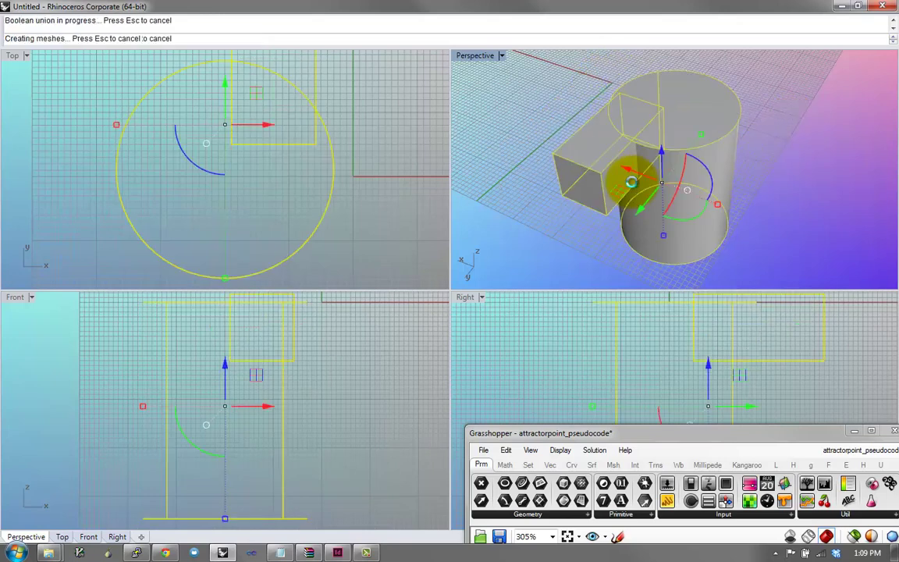
Orbit around and select the merged cylinder and box to check whether they form one object.
{"action": "left_click", "coordinate": [656, 160]}
{"action": "left_click", "coordinate": [771, 146]}
{"action": "right_click_drag", "start_coordinate": [677, 163], "coordinate": [597, 168]}
{"action": "left_click", "coordinate": [597, 168]}
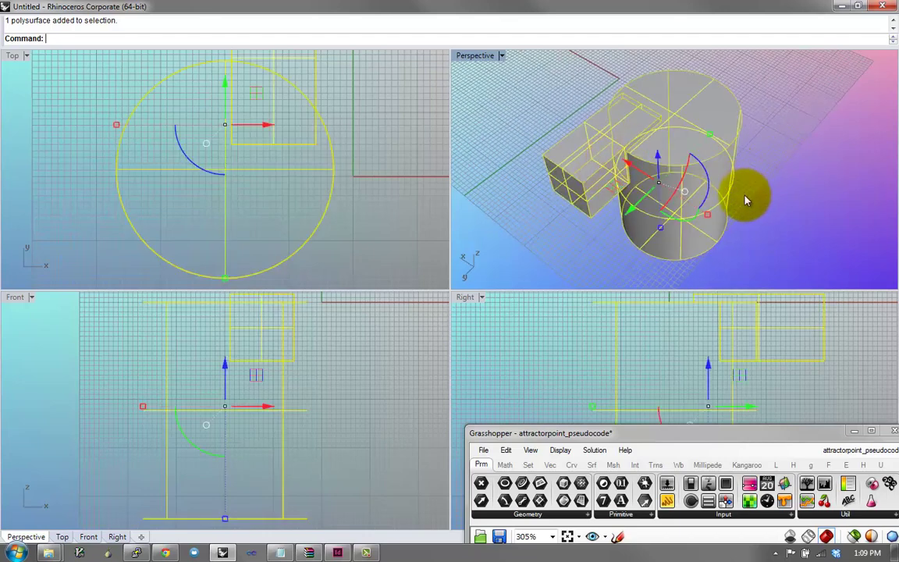
{"action": "left_click", "coordinate": [755, 148]}
{"action": "left_click", "coordinate": [586, 202]}
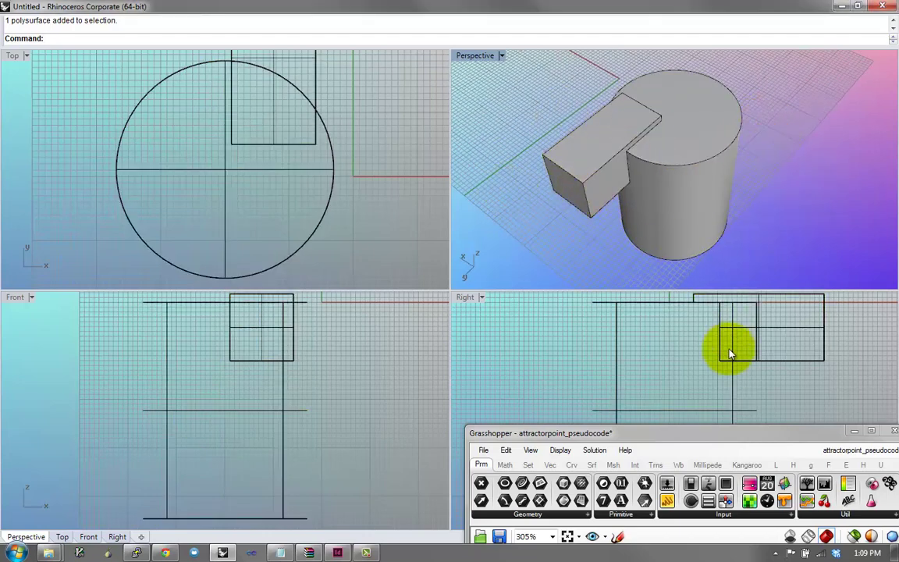
Switch back to Grasshopper and maximise its window.
{"action": "left_click_drag", "start_coordinate": [682, 437], "coordinate": [673, 404]}
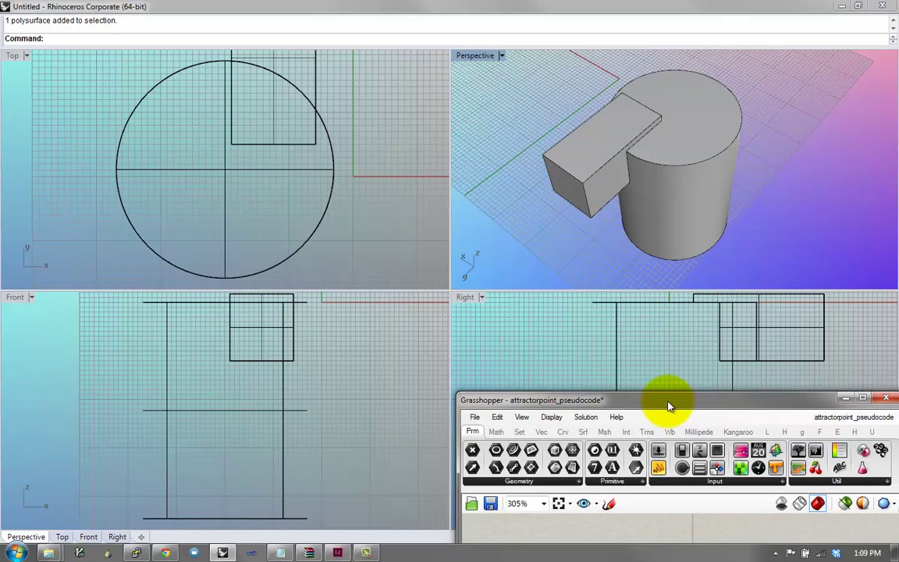
{"action": "right_click_drag", "start_coordinate": [664, 258], "coordinate": [671, 338]}
{"action": "left_click_drag", "start_coordinate": [669, 401], "coordinate": [619, 6]}
Connect Draw a polyline to Extrude it and Extrude it to Cap it, aligning the components in a row.
{"action": "right_click_drag", "start_coordinate": [403, 437], "coordinate": [221, 289]}
{"action": "left_click_drag", "start_coordinate": [201, 250], "coordinate": [189, 236]}
{"action": "mouse_move", "coordinate": [234, 273]}
{"action": "left_mouse_down"}
{"action": "mouse_move", "coordinate": [321, 274]}
{"action": "mouse_move", "coordinate": [316, 279]}
{"action": "left_mouse_up"}
{"action": "left_click", "coordinate": [391, 277]}
{"action": "right_click_drag", "start_coordinate": [426, 278], "coordinate": [293, 295]}
{"action": "left_click_drag", "start_coordinate": [306, 289], "coordinate": [384, 292]}
{"action": "left_click", "coordinate": [427, 295]}
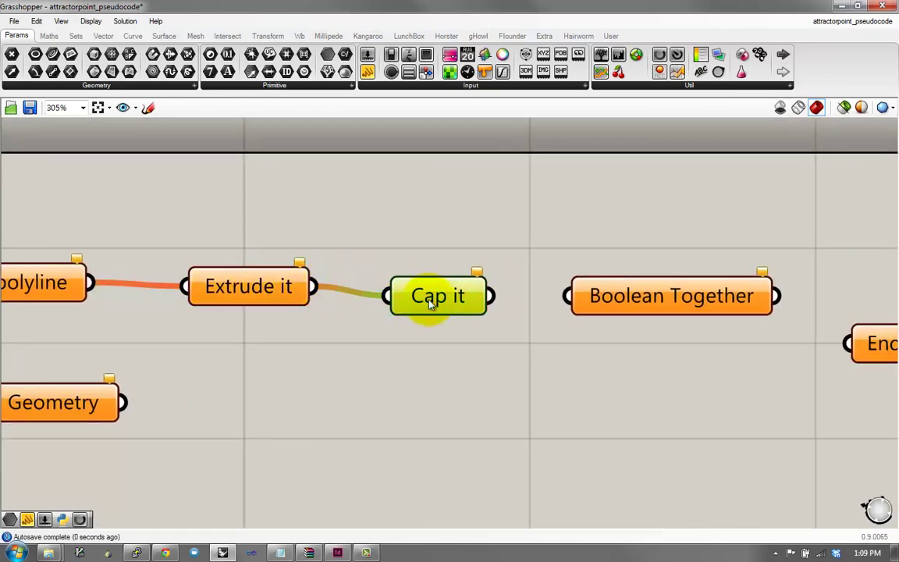
{"action": "left_click", "coordinate": [133, 379]}
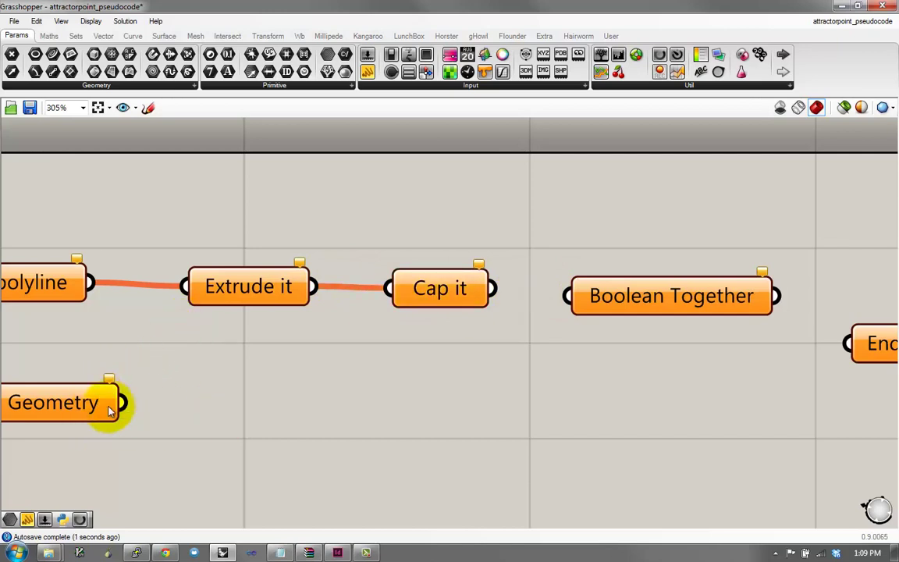
Move the Existing Geometry component below the gap between Extrude it and Cap it and rename it "Made a box".
{"action": "left_click_drag", "start_coordinate": [94, 402], "coordinate": [386, 385]}
{"action": "right_click", "coordinate": [386, 385]}
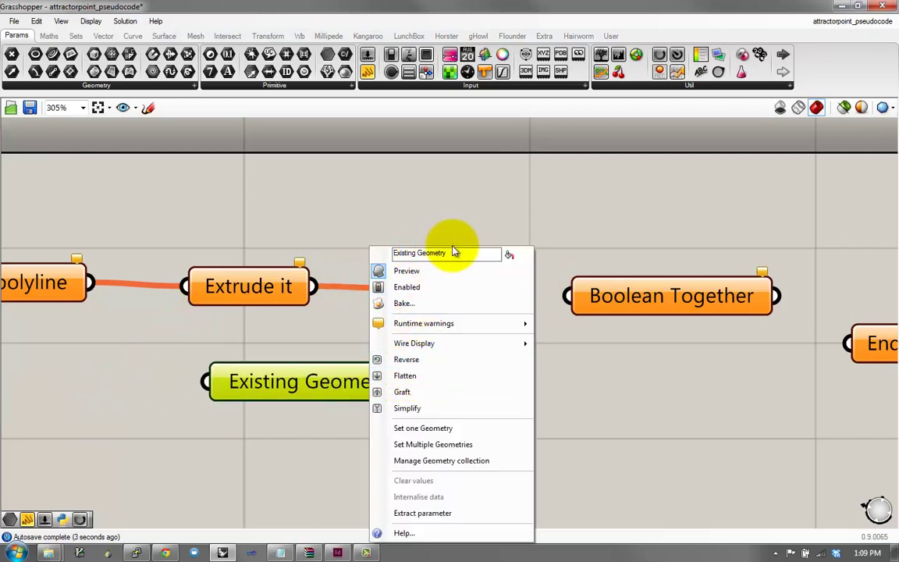
{"action": "type", "text": "Madea"}
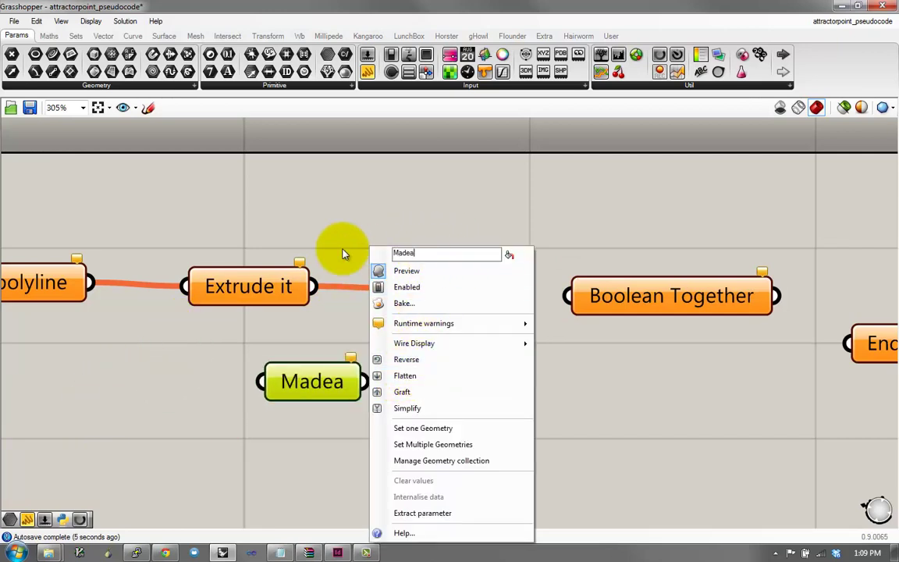
{"action": "key", "text": "BackSpace"}
{"action": "key", "text": "BackSpace"}
{"action": "type", "text": "a box"}
{"action": "key", "text": "Return"}
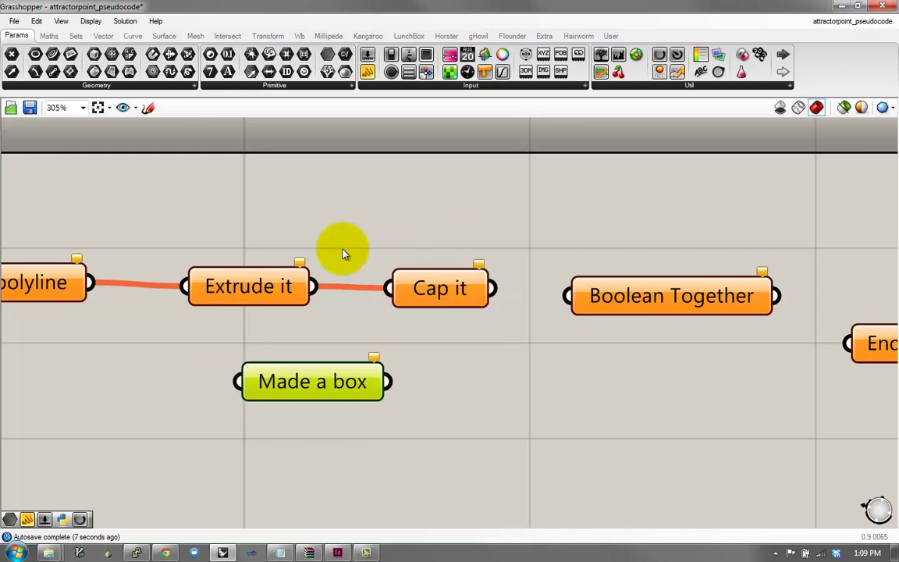
Connect both Made a box and Cap it to Boolean Together, and connect Boolean Together to an aligned End Result.
{"action": "left_click_drag", "start_coordinate": [388, 382], "coordinate": [567, 295]}
{"action": "left_click_drag", "start_coordinate": [490, 288], "coordinate": [593, 297], "text": "shift"}
{"action": "left_click_drag", "start_coordinate": [709, 287], "coordinate": [713, 327]}
{"action": "right_click_drag", "start_coordinate": [745, 327], "coordinate": [554, 327]}
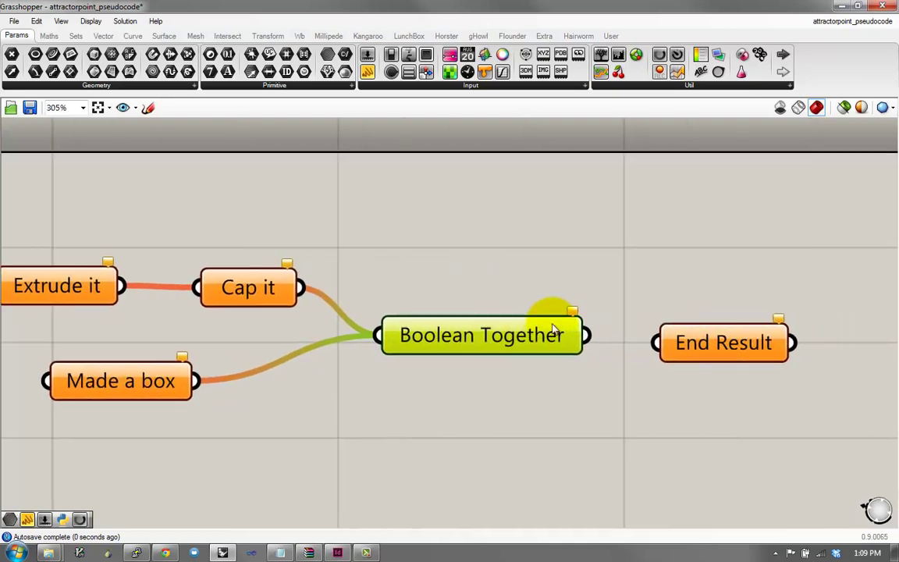
{"action": "left_click_drag", "start_coordinate": [656, 343], "coordinate": [603, 340]}
{"action": "left_click_drag", "start_coordinate": [709, 349], "coordinate": [726, 342]}
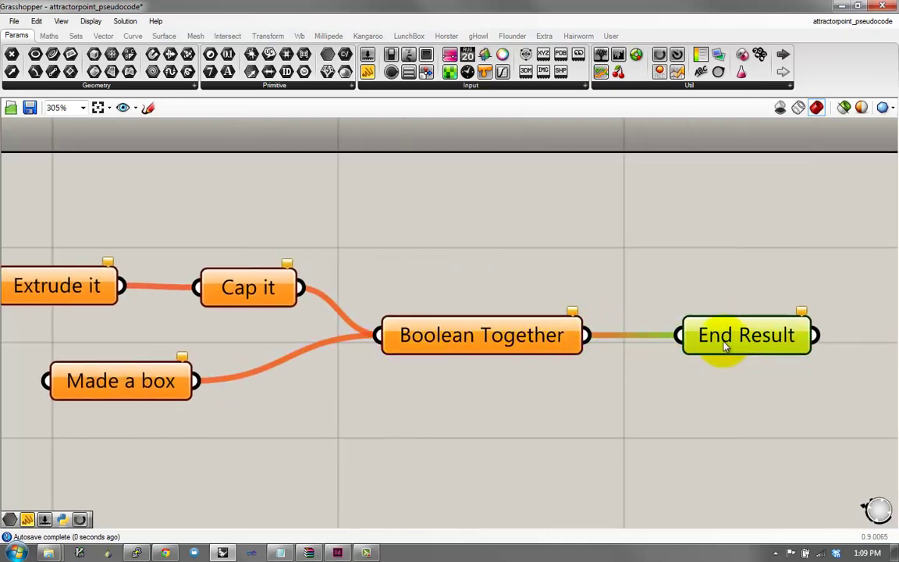
Nudge the Draw a polyline, Extrude it and Cap it components to tidy the chain.
{"action": "scroll", "coordinate": [581, 326], "scroll_direction": "down", "scroll_amount": 1}
{"action": "right_click_drag", "start_coordinate": [582, 326], "coordinate": [680, 324]}
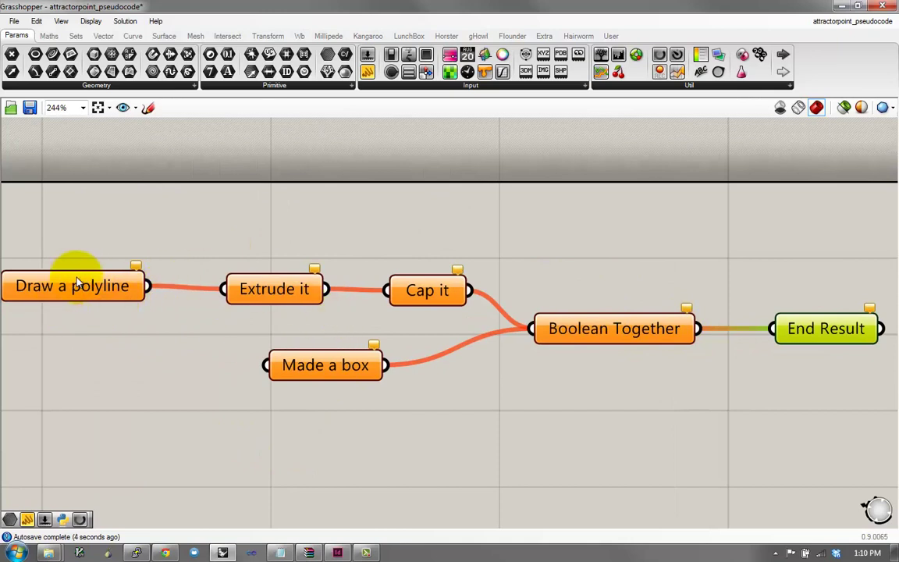
{"action": "left_click_drag", "start_coordinate": [78, 284], "coordinate": [86, 284]}
{"action": "left_click", "coordinate": [240, 281]}
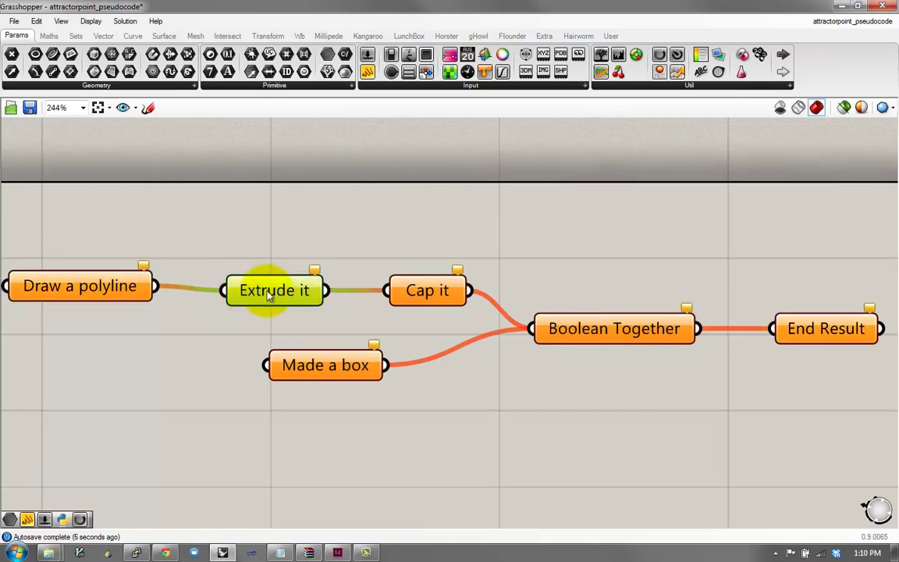
{"action": "left_click_drag", "start_coordinate": [425, 287], "coordinate": [426, 282]}
{"action": "right_click_drag", "start_coordinate": [349, 291], "coordinate": [372, 243]}
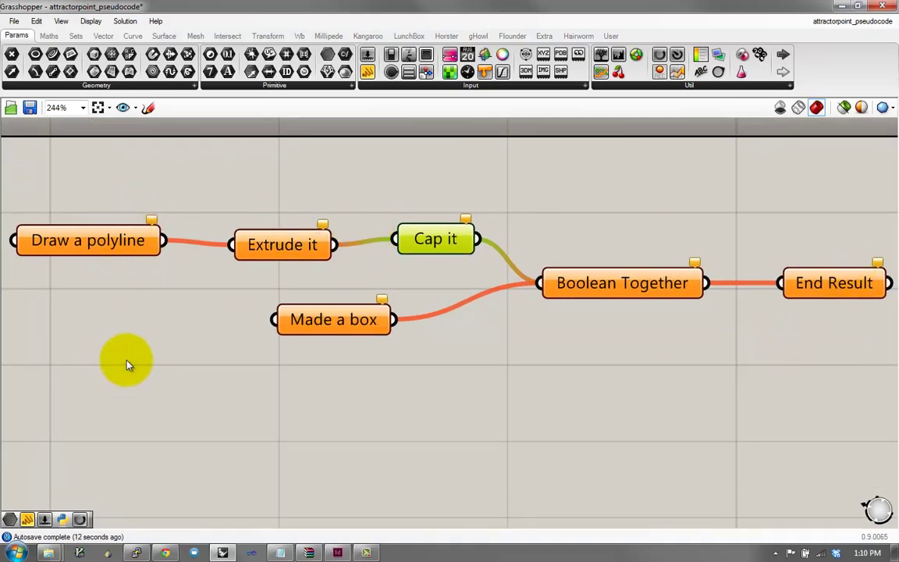
{"action": "mouse_move", "coordinate": [296, 366]}
{"action": "right_mouse_down"}
{"action": "mouse_move", "coordinate": [309, 342]}
{"action": "mouse_move", "coordinate": [299, 371]}
{"action": "right_mouse_up"}
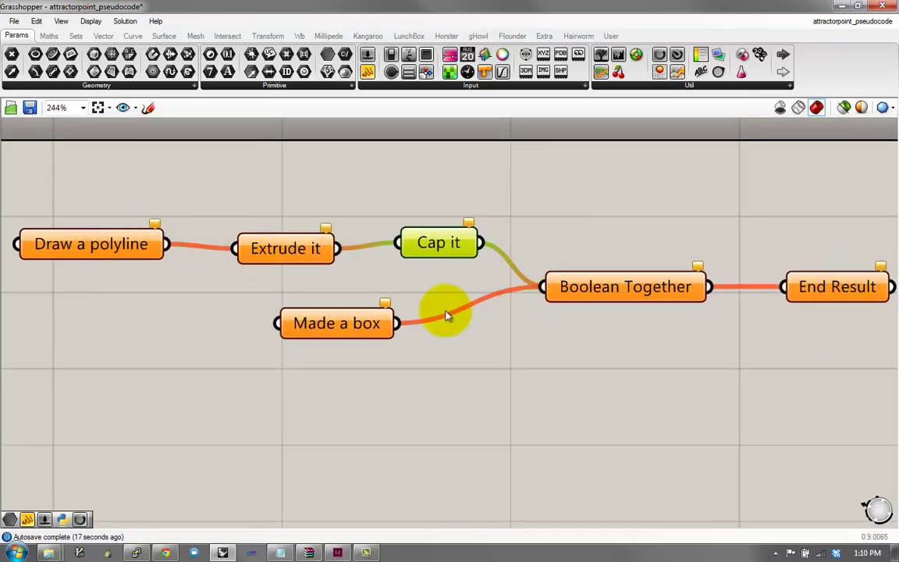
In the lower row, connect Grab geometry, Create a form, Make2D and Change line weights in Illustrator in sequence.
{"action": "right_click_drag", "start_coordinate": [513, 343], "coordinate": [560, 309]}
{"action": "right_click_drag", "start_coordinate": [359, 324], "coordinate": [299, 319]}
{"action": "left_click", "coordinate": [202, 333]}
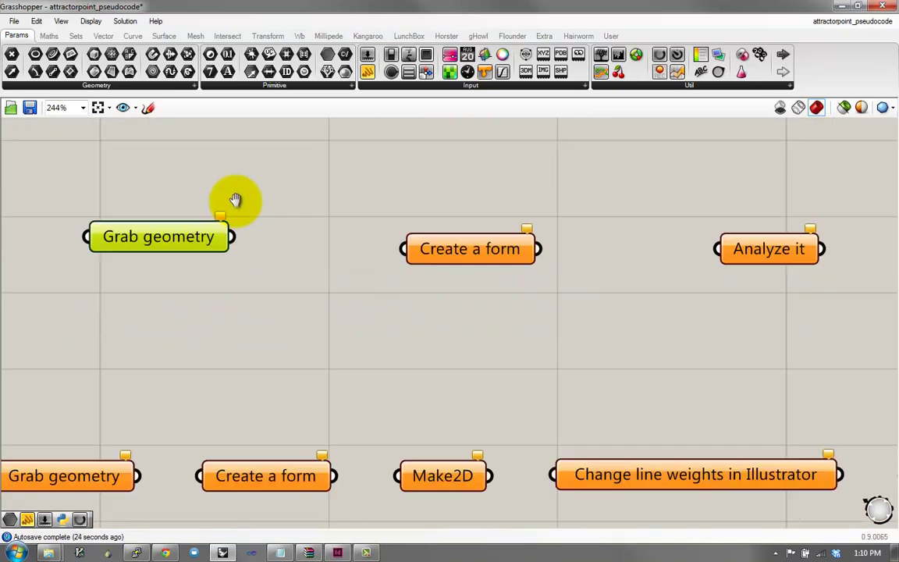
{"action": "scroll", "coordinate": [210, 357], "scroll_direction": "up", "scroll_amount": 1}
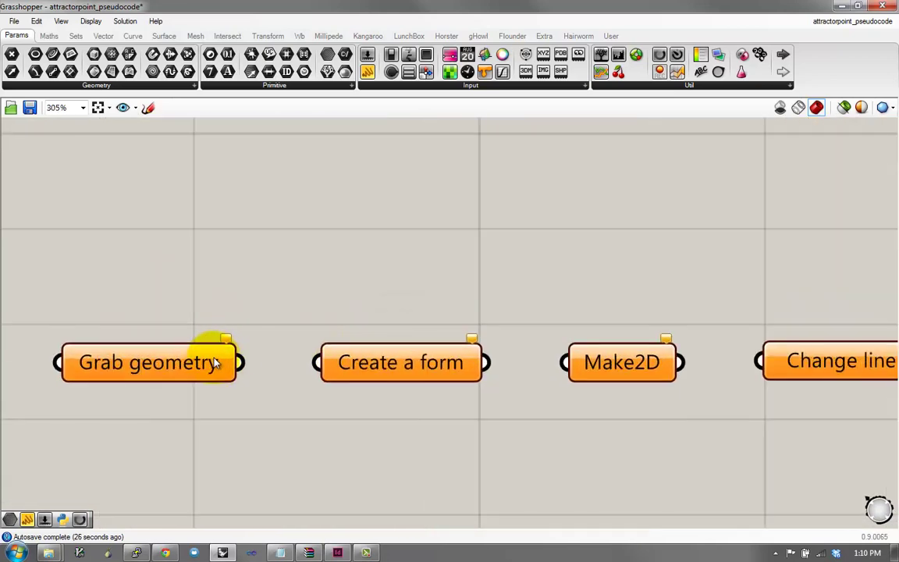
{"action": "left_click_drag", "start_coordinate": [241, 362], "coordinate": [345, 363]}
{"action": "left_click_drag", "start_coordinate": [484, 362], "coordinate": [568, 363]}
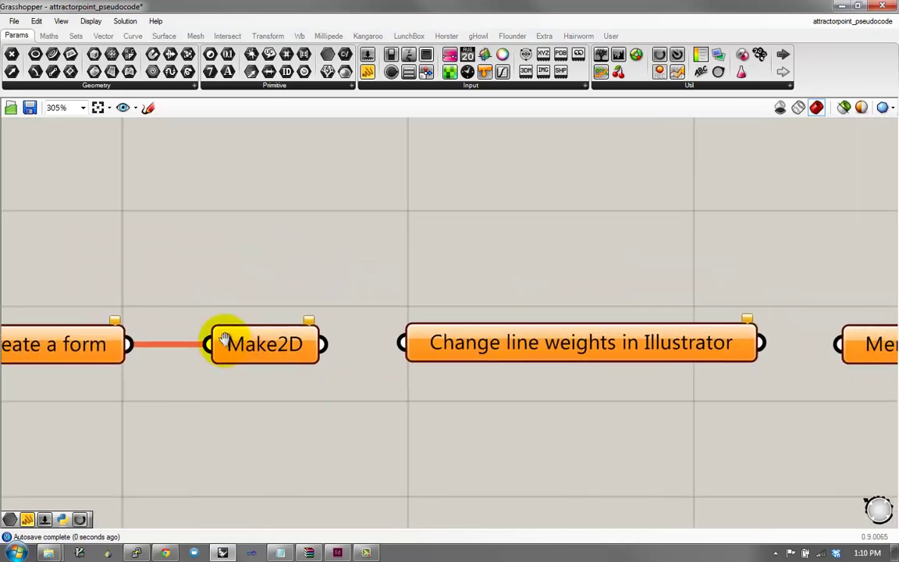
{"action": "left_click_drag", "start_coordinate": [295, 331], "coordinate": [378, 329]}
Connect Change line weights in Illustrator onward through the remaining components of its row.
{"action": "right_click_drag", "start_coordinate": [636, 324], "coordinate": [341, 290]}
{"action": "left_click_drag", "start_coordinate": [456, 297], "coordinate": [732, 303]}
{"action": "right_click_drag", "start_coordinate": [731, 303], "coordinate": [321, 291]}
{"action": "left_click_drag", "start_coordinate": [502, 291], "coordinate": [582, 299]}
In the middle row, connect Grab geometry to Create a form.
{"action": "scroll", "coordinate": [581, 300], "scroll_direction": "down", "scroll_amount": 1}
{"action": "scroll", "coordinate": [580, 295], "scroll_direction": "down", "scroll_amount": 1}
{"action": "right_click_drag", "start_coordinate": [351, 265], "coordinate": [570, 276]}
{"action": "right_click_drag", "start_coordinate": [140, 304], "coordinate": [488, 330]}
{"action": "right_click_drag", "start_coordinate": [332, 311], "coordinate": [298, 316]}
{"action": "right_click_drag", "start_coordinate": [304, 247], "coordinate": [289, 339]}
{"action": "right_click_drag", "start_coordinate": [273, 264], "coordinate": [243, 361]}
{"action": "scroll", "coordinate": [248, 325], "scroll_direction": "up", "scroll_amount": 1}
{"action": "scroll", "coordinate": [241, 361], "scroll_direction": "up", "scroll_amount": 1}
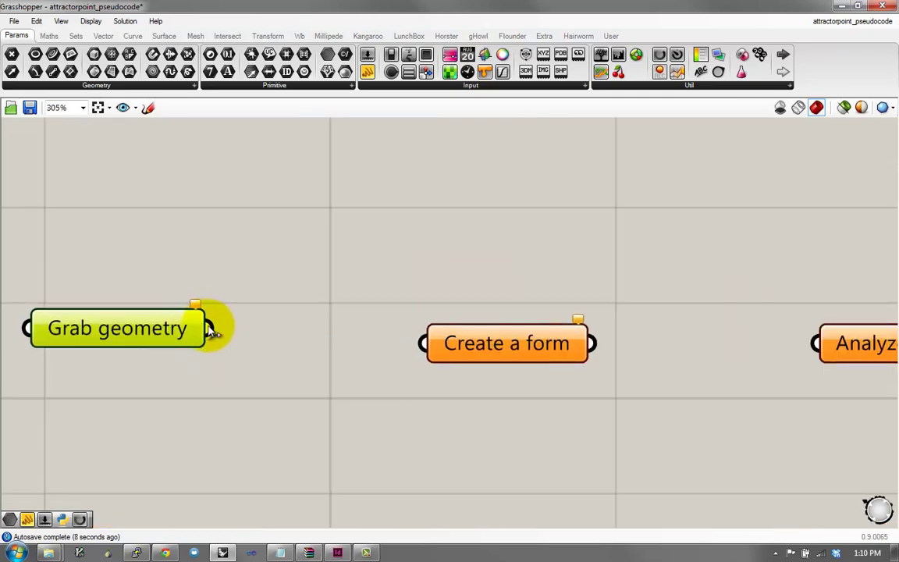
{"action": "left_click_drag", "start_coordinate": [210, 331], "coordinate": [431, 348]}
Connect Create a form to Analyze it, and Analyze it to End Result.
{"action": "right_click_drag", "start_coordinate": [759, 284], "coordinate": [511, 240]}
{"action": "left_click_drag", "start_coordinate": [341, 300], "coordinate": [585, 312]}
{"action": "right_click_drag", "start_coordinate": [678, 287], "coordinate": [246, 296]}
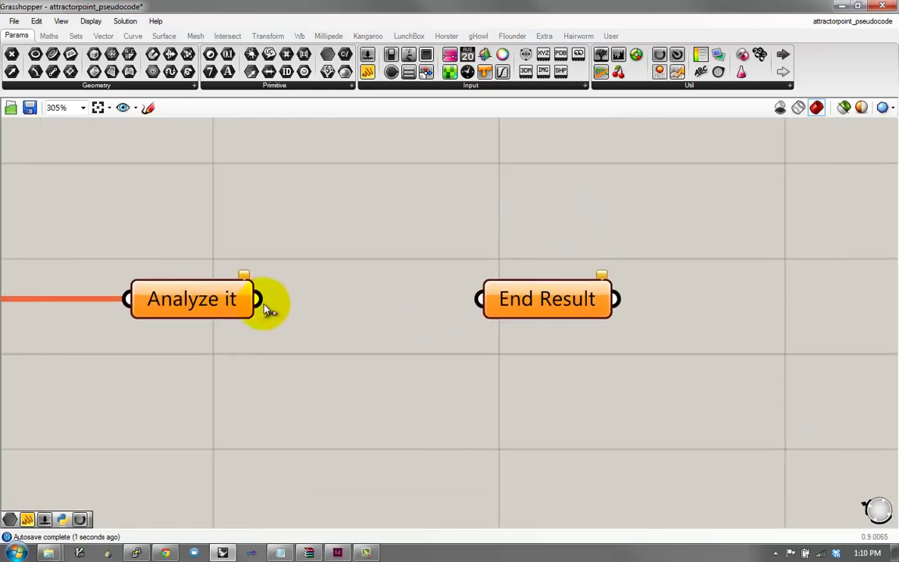
{"action": "left_click_drag", "start_coordinate": [256, 299], "coordinate": [477, 299]}
{"action": "right_click", "coordinate": [201, 305]}
{"action": "right_click_drag", "start_coordinate": [201, 305], "coordinate": [374, 300]}
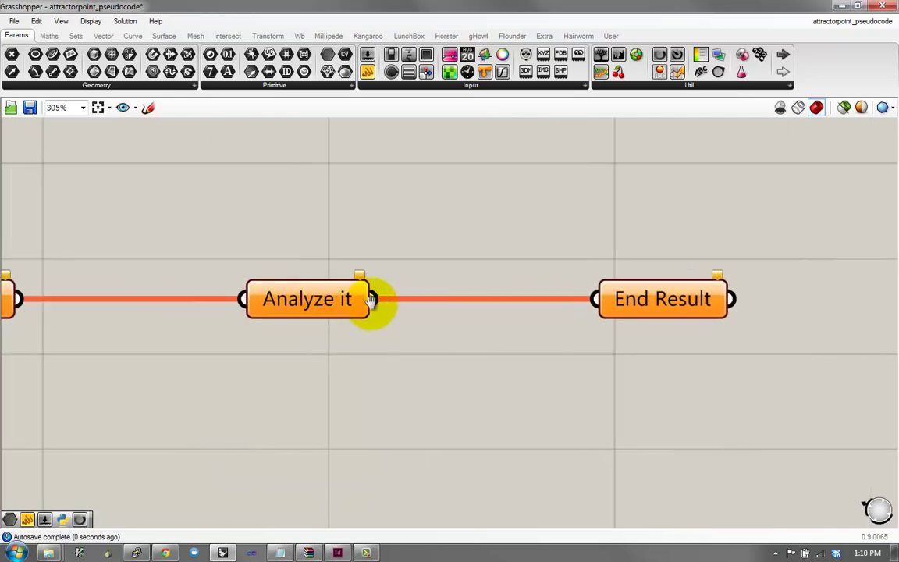
Raise Analyze it above the middle chain and connect Create a form directly to End Result as a parallel branch.
{"action": "scroll", "coordinate": [374, 300], "scroll_direction": "down", "scroll_amount": 1}
{"action": "left_click_drag", "start_coordinate": [370, 304], "coordinate": [373, 268]}
{"action": "left_click_drag", "start_coordinate": [146, 304], "coordinate": [584, 297]}
Review the middle and lower workflow chains together with the Python component beneath them.
{"action": "scroll", "coordinate": [518, 317], "scroll_direction": "down", "scroll_amount": 2}
{"action": "right_click_drag", "start_coordinate": [398, 425], "coordinate": [508, 277]}
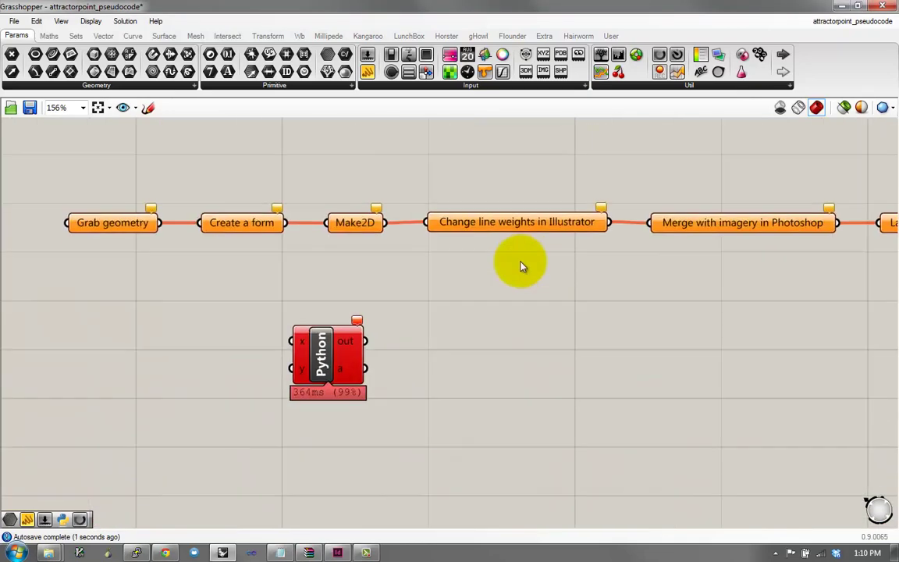
{"action": "scroll", "coordinate": [292, 381], "scroll_direction": "up", "scroll_amount": 3}
{"action": "right_click_drag", "start_coordinate": [333, 354], "coordinate": [327, 440]}
{"action": "scroll", "coordinate": [328, 441], "scroll_direction": "down", "scroll_amount": 2}
{"action": "right_click_drag", "start_coordinate": [340, 230], "coordinate": [313, 345]}
{"action": "scroll", "coordinate": [311, 313], "scroll_direction": "down", "scroll_amount": 2}
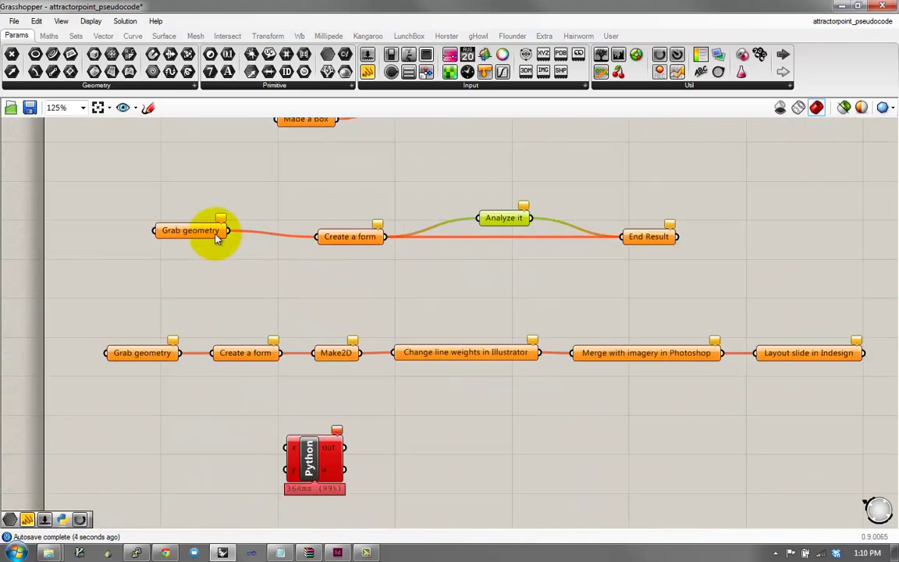
{"action": "scroll", "coordinate": [361, 445], "scroll_direction": "up", "scroll_amount": 1}
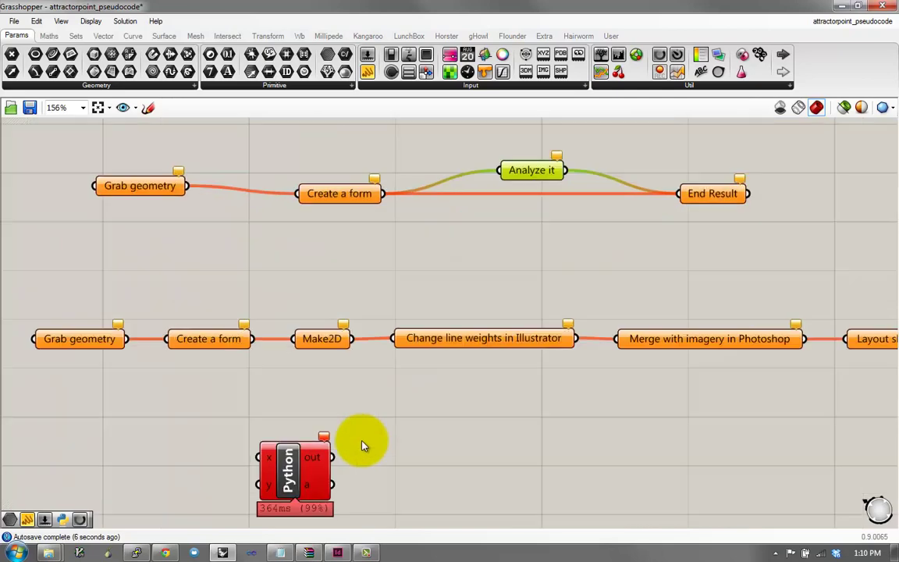
Open the Python component's script and place the cursor at the end of the OutputGeometry() line.
{"action": "double_click", "coordinate": [294, 473]}
{"action": "left_click_drag", "start_coordinate": [517, 152], "coordinate": [512, 132]}
{"action": "key", "text": "ctrl+a"}
{"action": "left_click", "coordinate": [505, 153]}
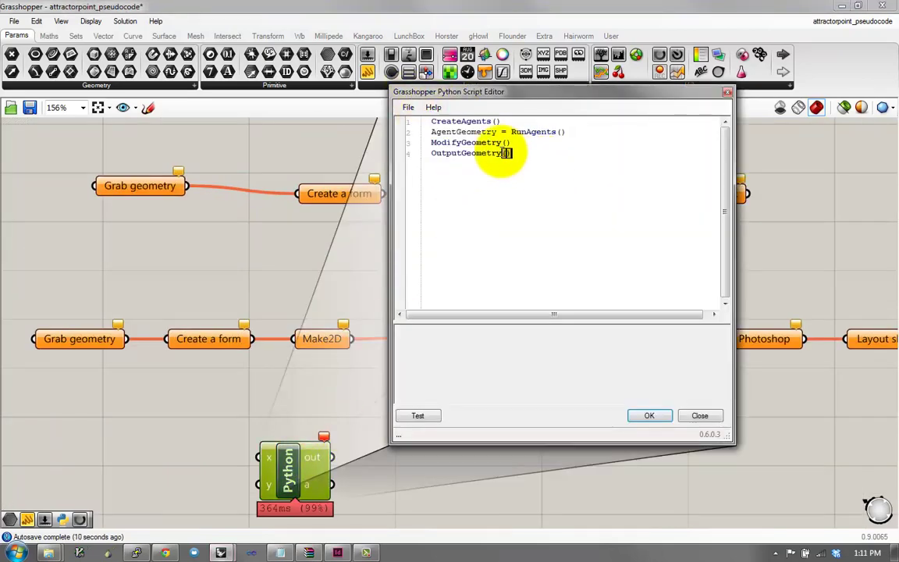
Walk through the script line by line from CreateAgents() to OutputGeometry(), and accept the script to close its editor.
{"action": "double_click", "coordinate": [441, 121]}
{"action": "left_click", "coordinate": [432, 121]}
{"action": "key", "text": "shift+Down"}
{"action": "key", "text": "Right"}
{"action": "key", "text": "shift+Down"}
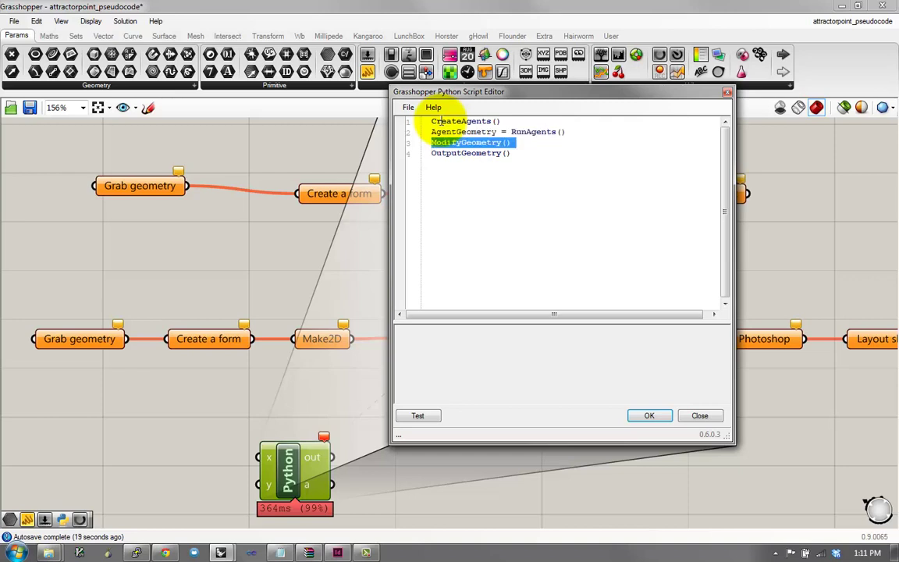
{"action": "left_click", "coordinate": [441, 121]}
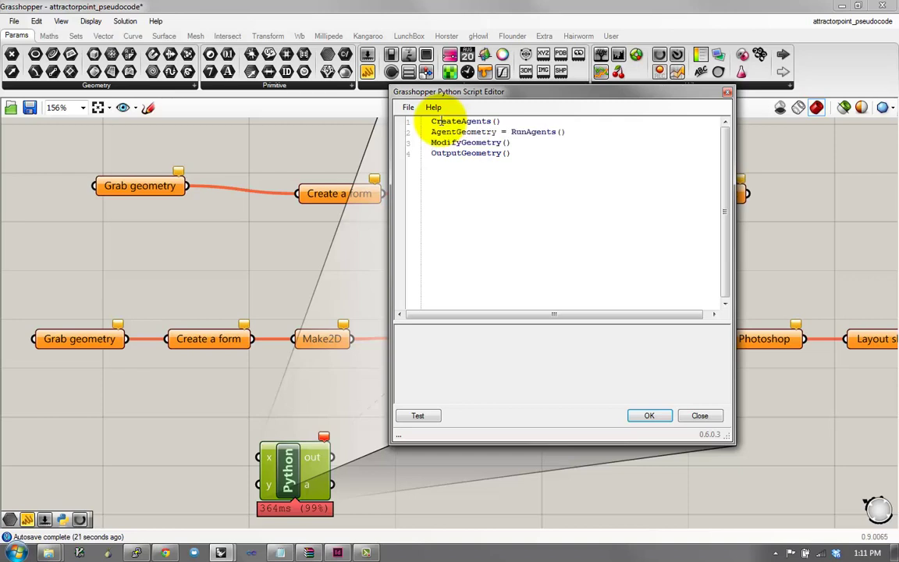
{"action": "key", "text": "shift+Down"}
{"action": "key", "text": "Right"}
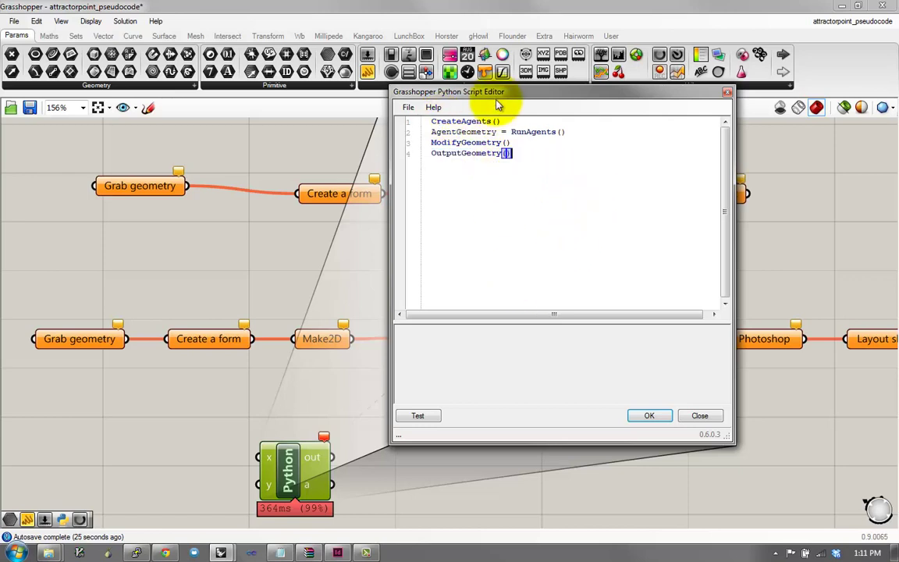
{"action": "left_click_drag", "start_coordinate": [498, 103], "coordinate": [500, 146]}
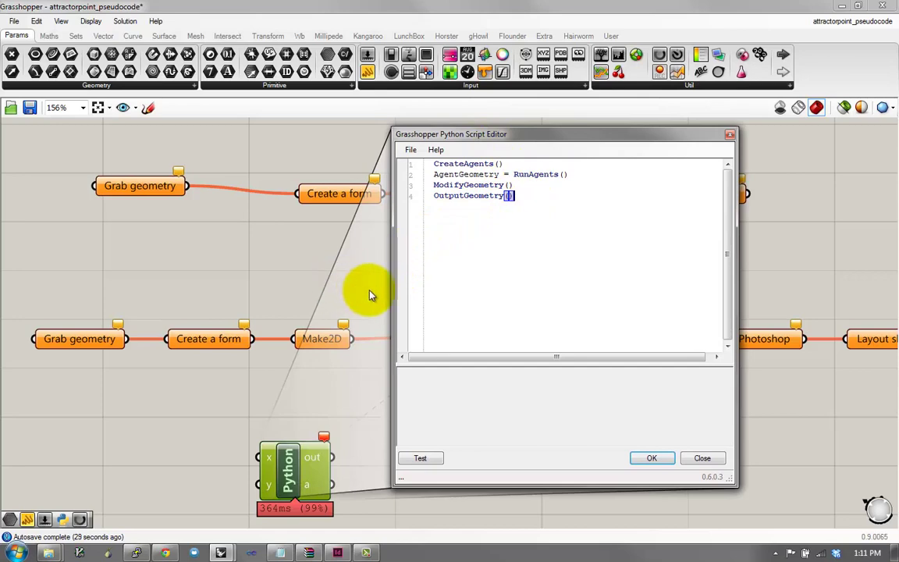
{"action": "left_click", "coordinate": [645, 462]}
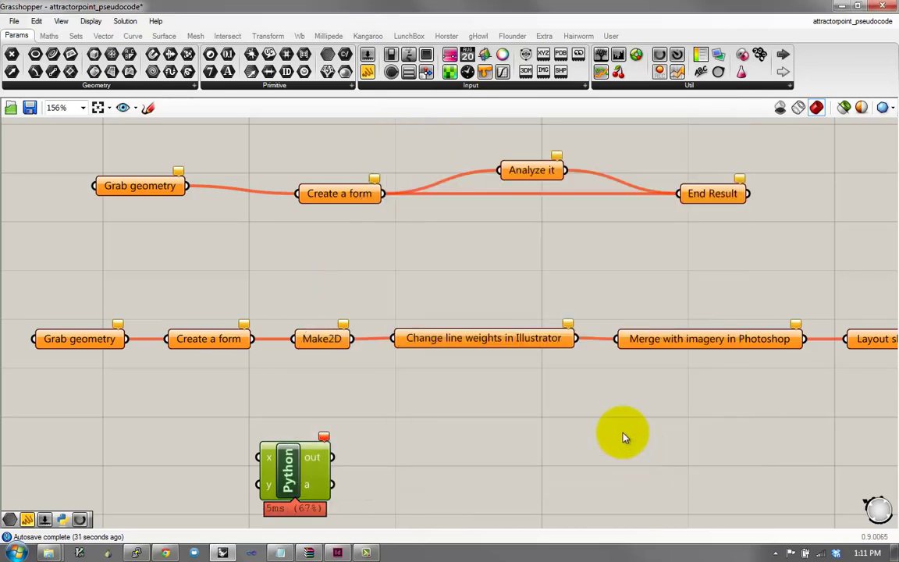
Move the Python component up beside End Result at the end of the middle chain.
{"action": "right_click_drag", "start_coordinate": [523, 343], "coordinate": [513, 339]}
{"action": "scroll", "coordinate": [507, 340], "scroll_direction": "down", "scroll_amount": 1}
{"action": "right_click", "coordinate": [508, 340]}
{"action": "right_click_drag", "start_coordinate": [468, 319], "coordinate": [338, 315]}
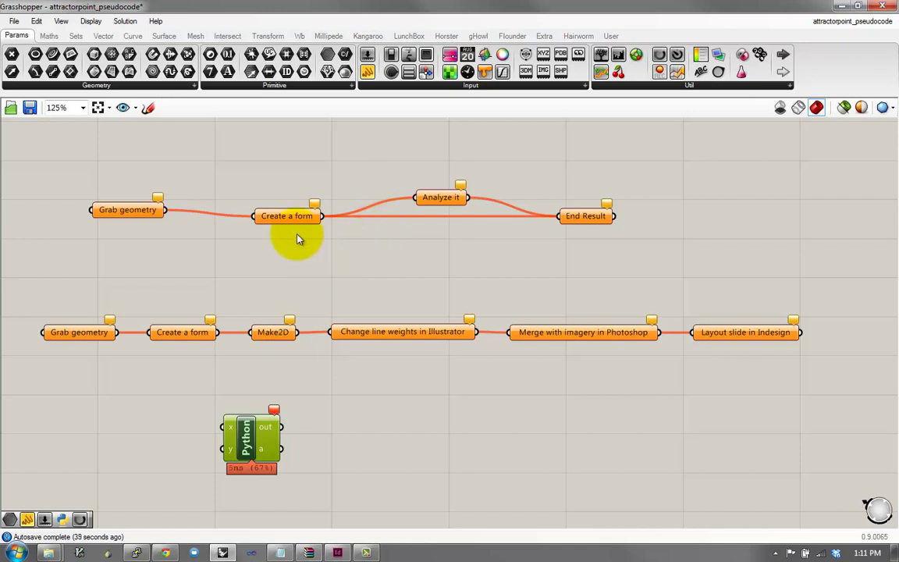
{"action": "left_click_drag", "start_coordinate": [39, 189], "coordinate": [25, 155]}
{"action": "left_click_drag", "start_coordinate": [265, 459], "coordinate": [694, 237]}
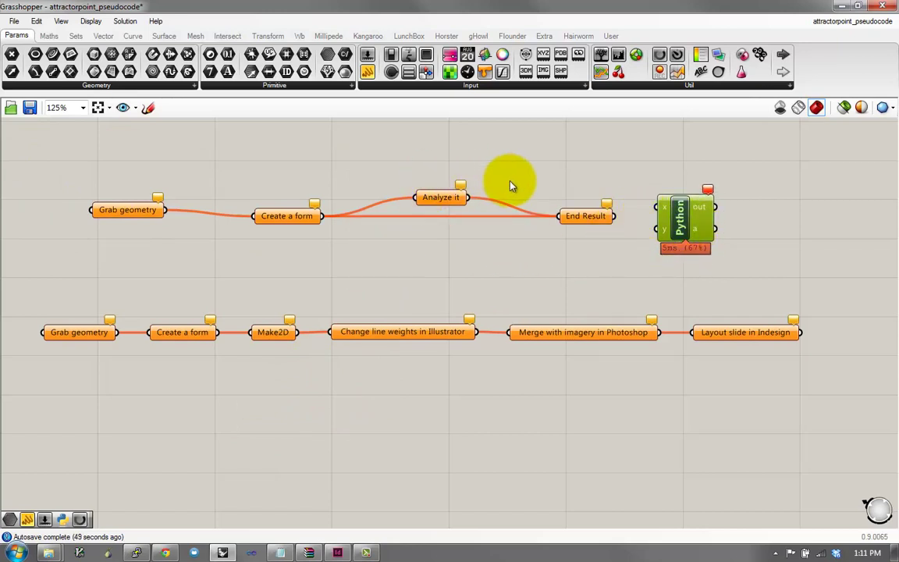
{"action": "left_click_drag", "start_coordinate": [680, 217], "coordinate": [679, 209]}
Highlight the whole upper chain from Draw a polyline to End Result, and nudge the Python component slightly away from the middle chain.
{"action": "scroll", "coordinate": [625, 195], "scroll_direction": "up", "scroll_amount": 3}
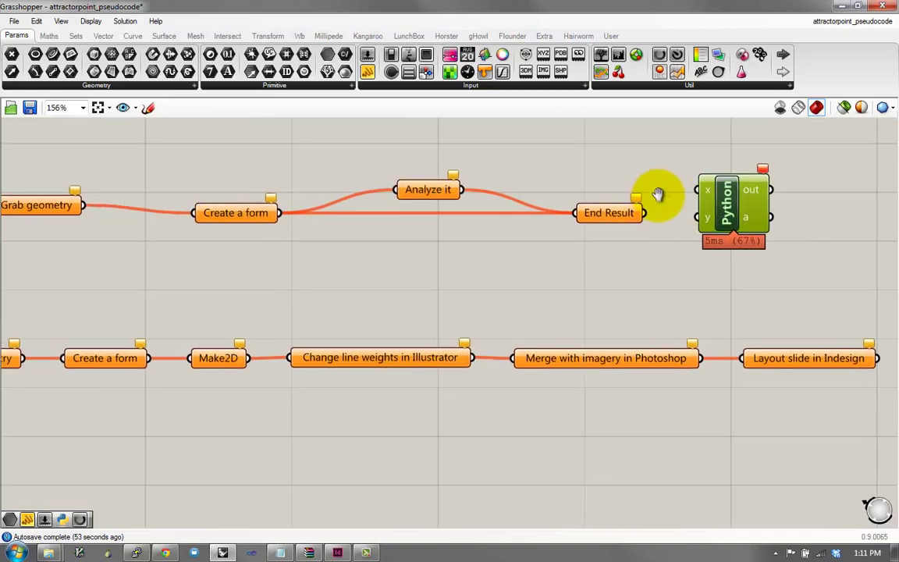
{"action": "scroll", "coordinate": [660, 200], "scroll_direction": "down", "scroll_amount": 2}
{"action": "right_click_drag", "start_coordinate": [660, 201], "coordinate": [617, 310]}
{"action": "right_click_drag", "start_coordinate": [541, 281], "coordinate": [531, 297]}
{"action": "left_click_drag", "start_coordinate": [542, 140], "coordinate": [71, 252]}
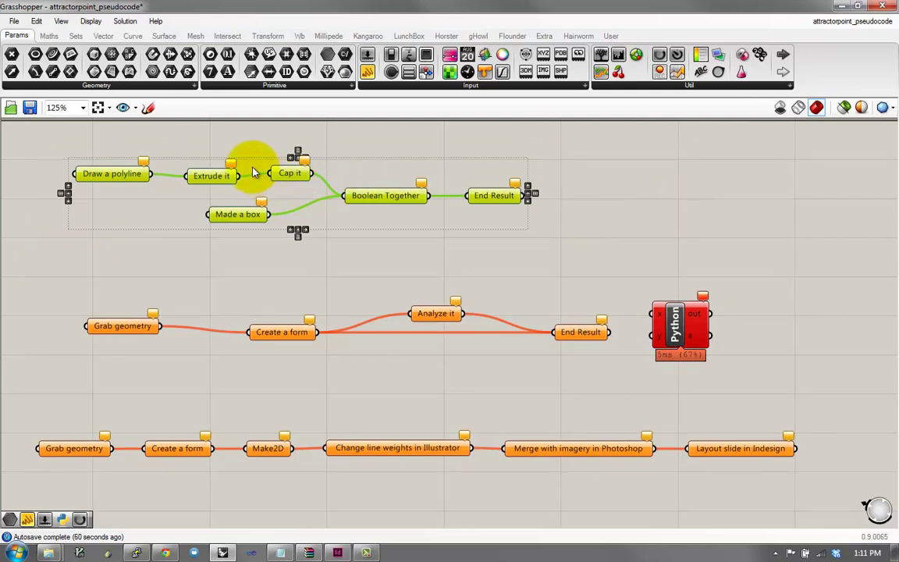
{"action": "left_click", "coordinate": [328, 161]}
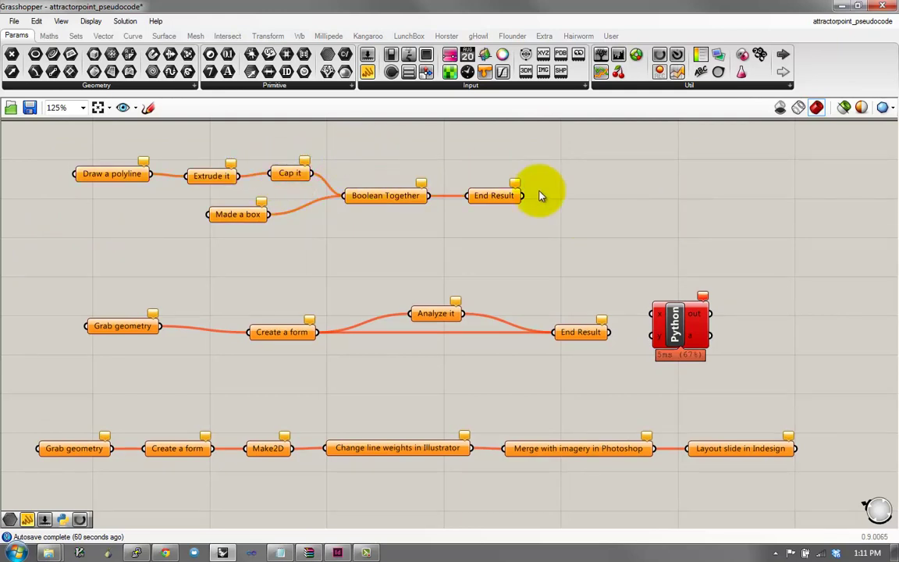
{"action": "left_click_drag", "start_coordinate": [679, 336], "coordinate": [685, 343]}
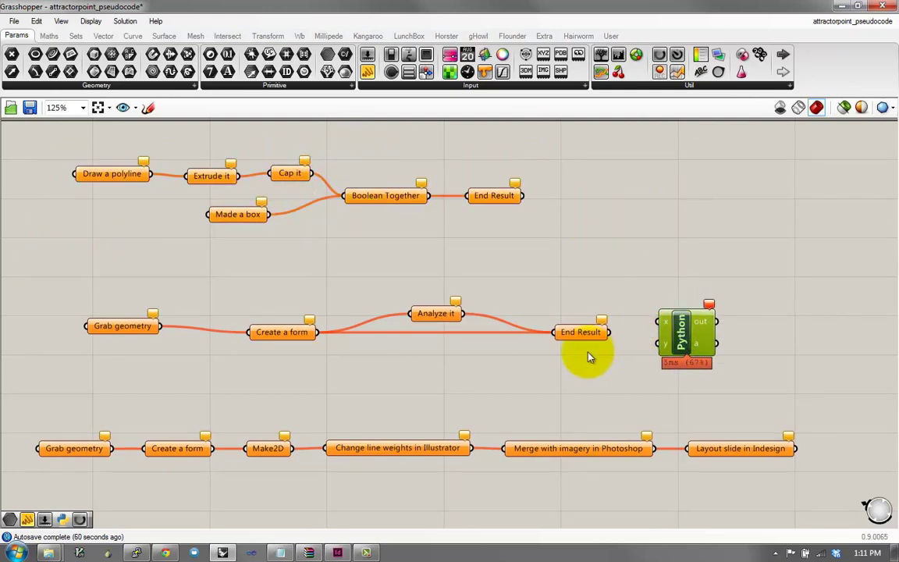